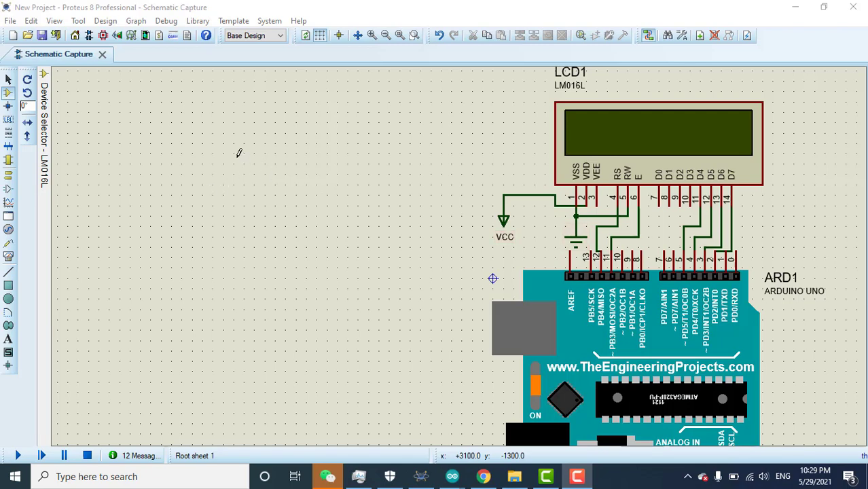
Search the parts library for LM016L and pick it as the part to place
{"action": "left_click", "coordinate": [327, 203]}
{"action": "key", "text": "p"}
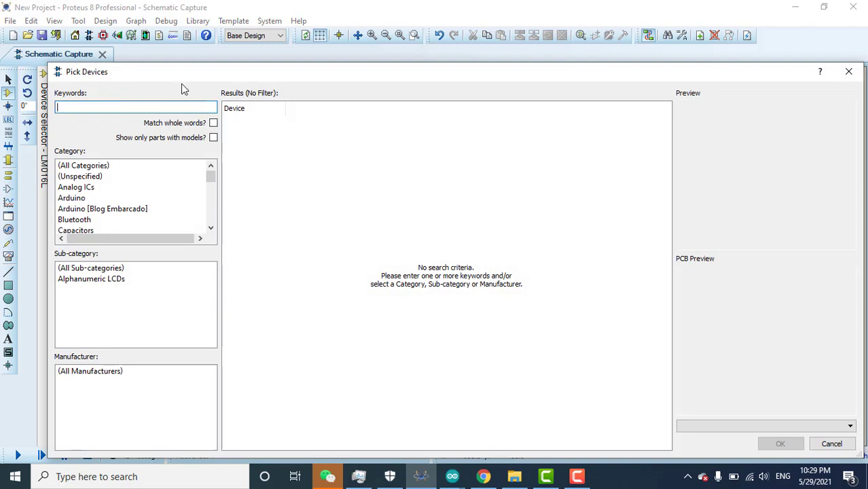
{"action": "left_click_drag", "start_coordinate": [178, 75], "coordinate": [208, 182]}
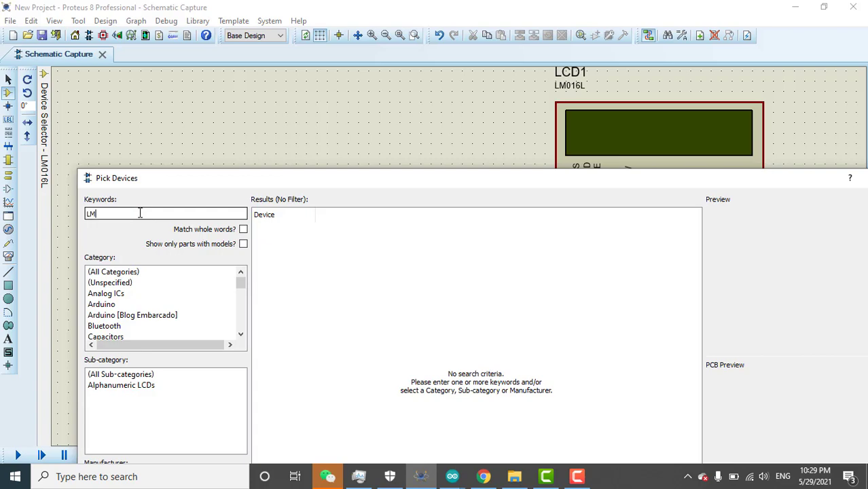
{"action": "type", "text": "LM016"}
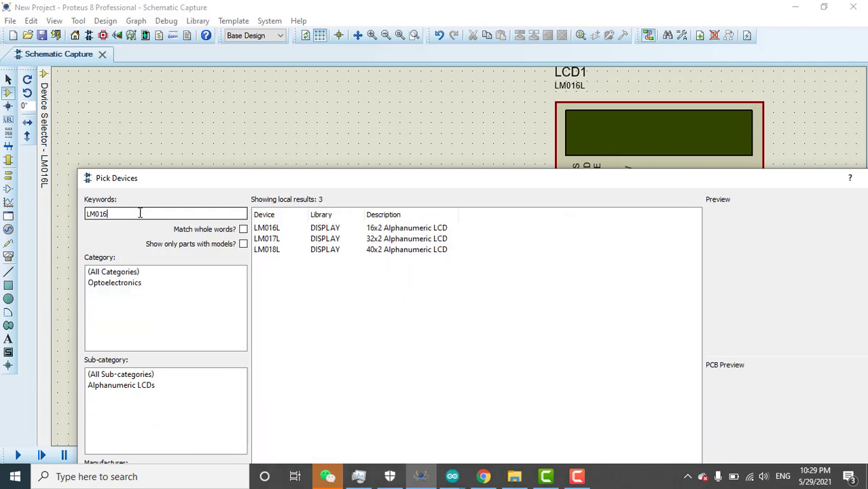
{"action": "type", "text": "L"}
{"action": "left_click_drag", "start_coordinate": [362, 181], "coordinate": [261, 107]}
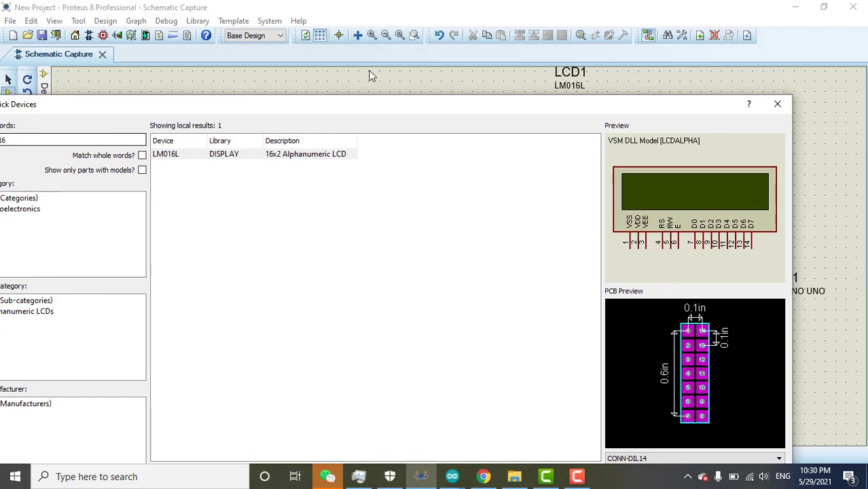
{"action": "left_click_drag", "start_coordinate": [379, 109], "coordinate": [281, 79]}
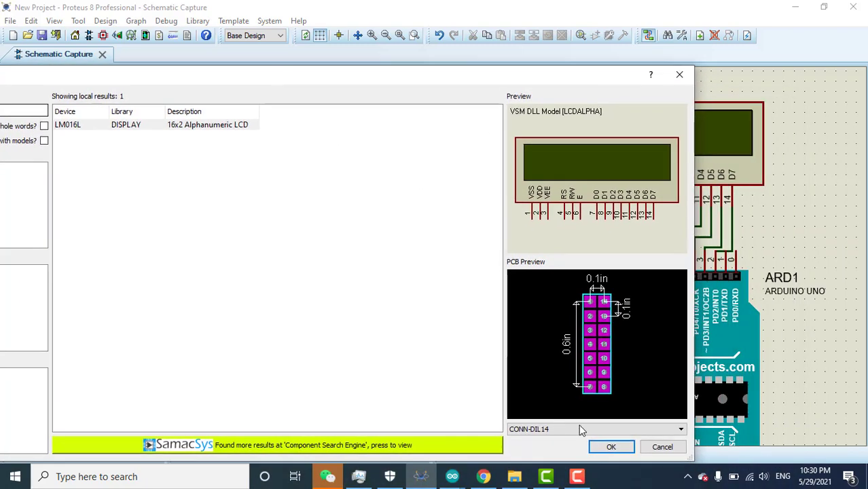
{"action": "left_click", "coordinate": [607, 446]}
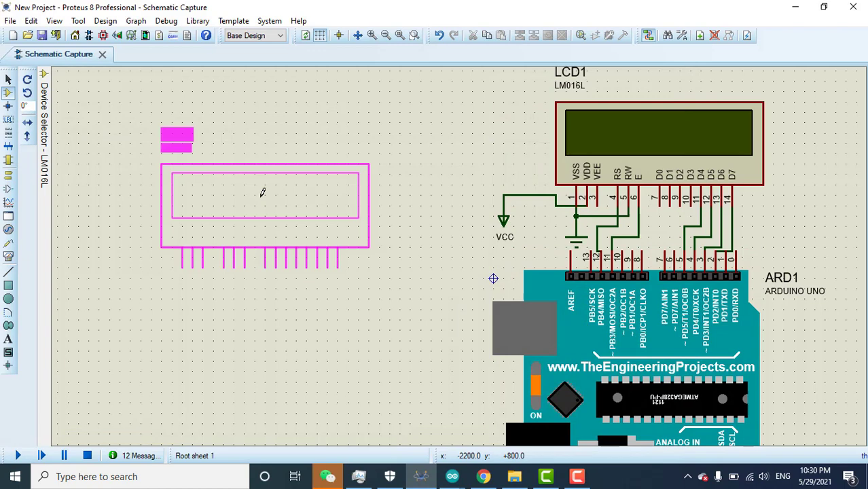
Place a second LM016L LCD left of LCD1, then delete it again
{"action": "left_click", "coordinate": [325, 233]}
{"action": "left_click_drag", "start_coordinate": [109, 144], "coordinate": [379, 331]}
{"action": "key", "text": "Delete"}
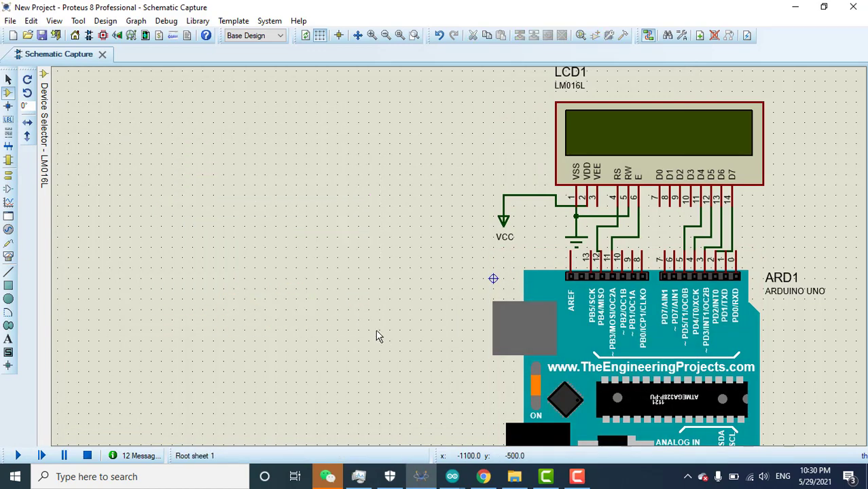
Pick ARDUINO UNO from ArduinoUnoTEP without updating the existing ARD1 board
{"action": "key", "text": "p"}
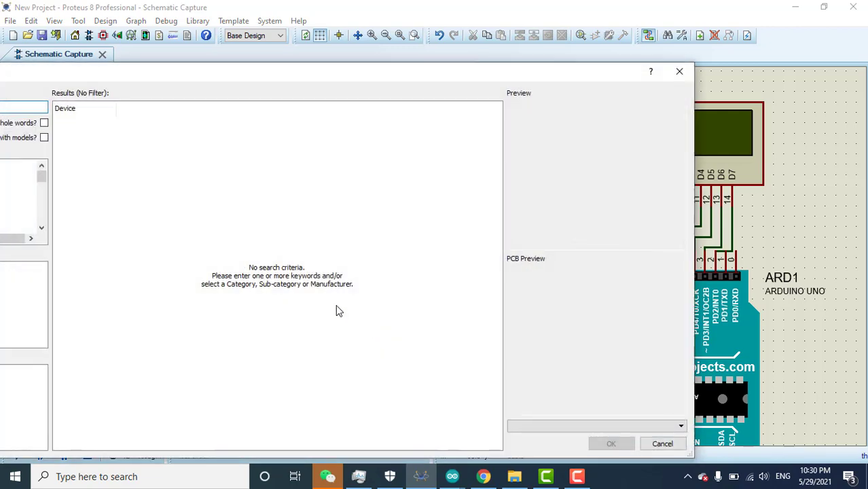
{"action": "left_click_drag", "start_coordinate": [238, 80], "coordinate": [393, 82]}
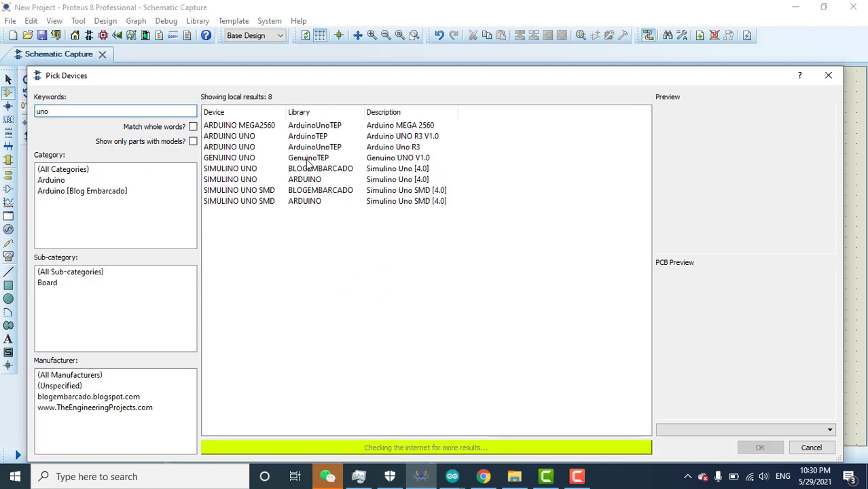
{"action": "left_click", "coordinate": [245, 148]}
{"action": "left_click", "coordinate": [233, 158]}
{"action": "left_click", "coordinate": [232, 168]}
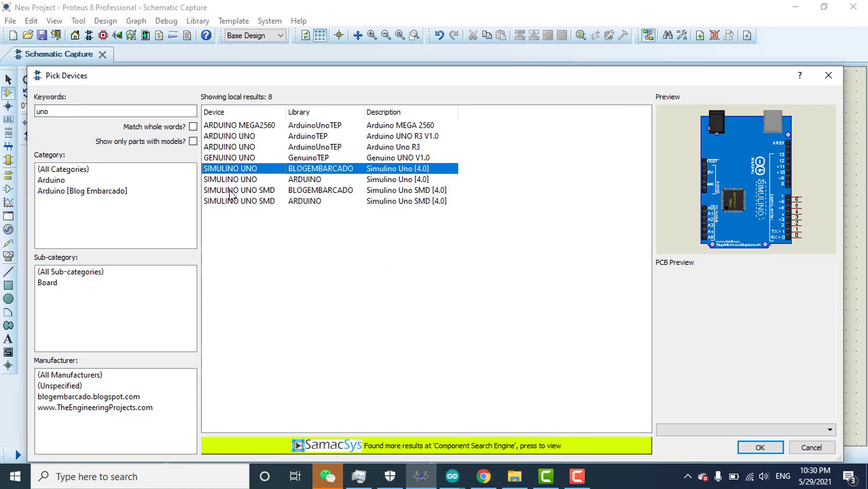
{"action": "double_click", "coordinate": [224, 147]}
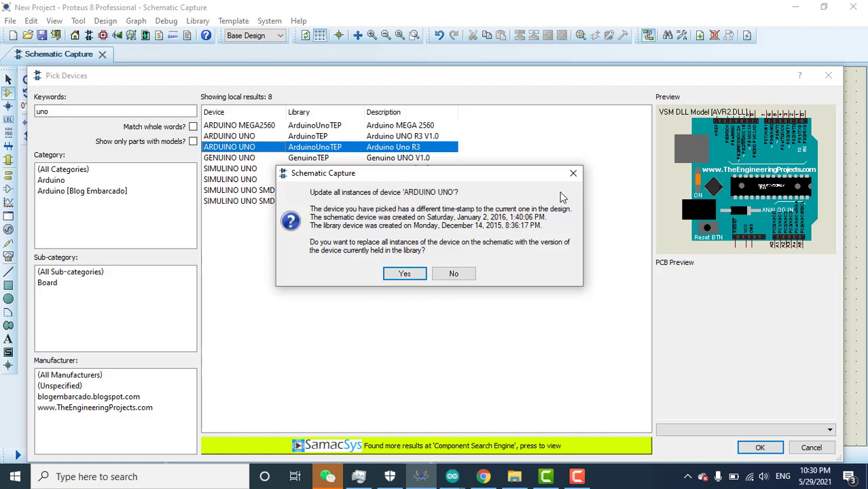
{"action": "left_click", "coordinate": [574, 175]}
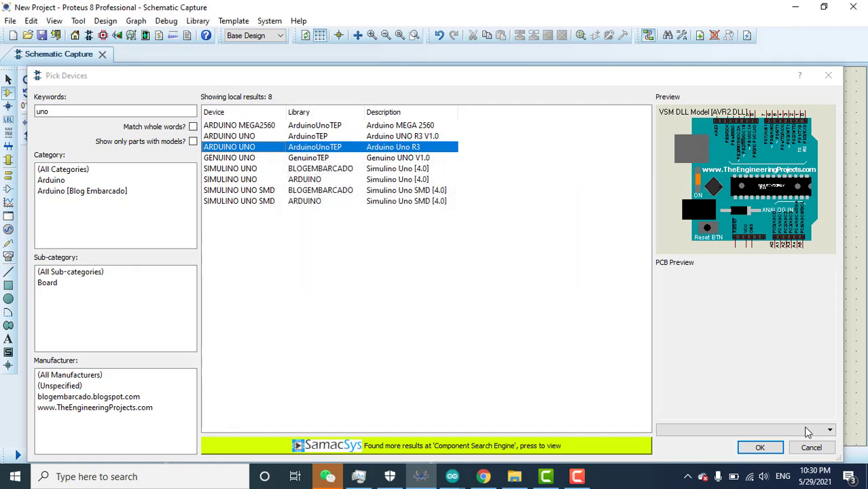
{"action": "left_click", "coordinate": [811, 447]}
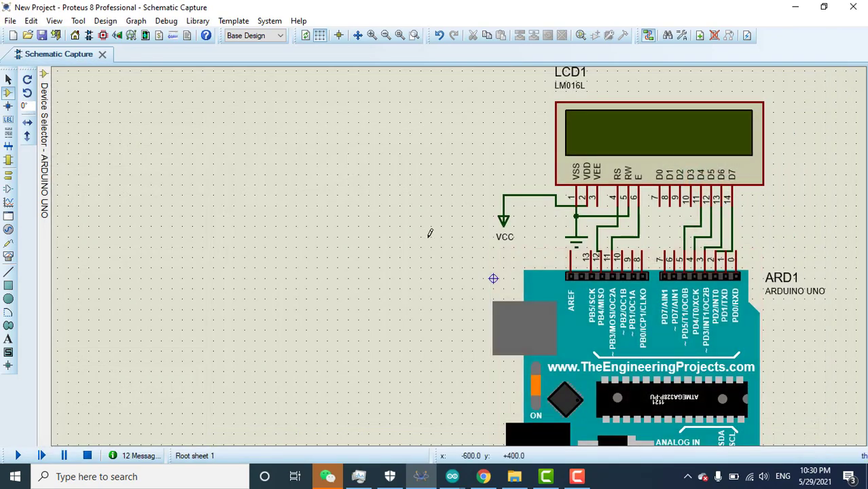
Start the simulation so LCD1 shows 'hello, world!' above a rising counter
{"action": "left_click", "coordinate": [577, 476]}
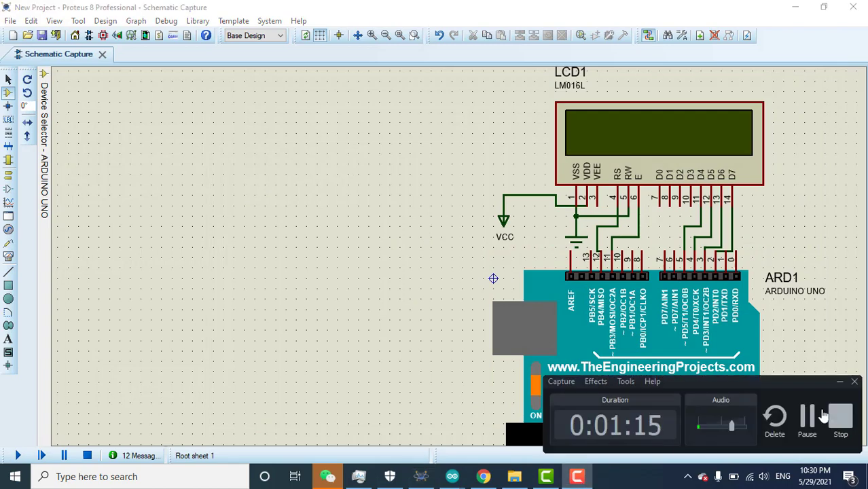
{"action": "left_click", "coordinate": [841, 420]}
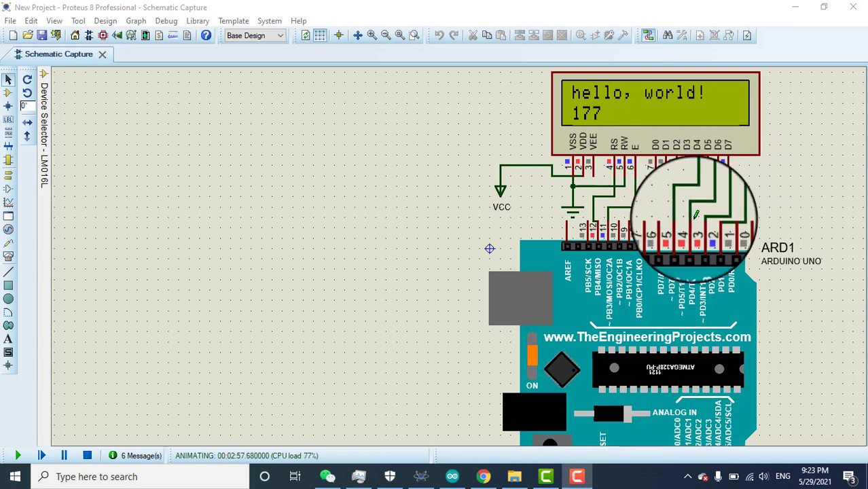
Review the LCD_HelloWorld sketch's pin mapping: rs = 12, en = 11, d4–d7 = 5, 4, 3, 2
{"action": "left_click", "coordinate": [452, 477]}
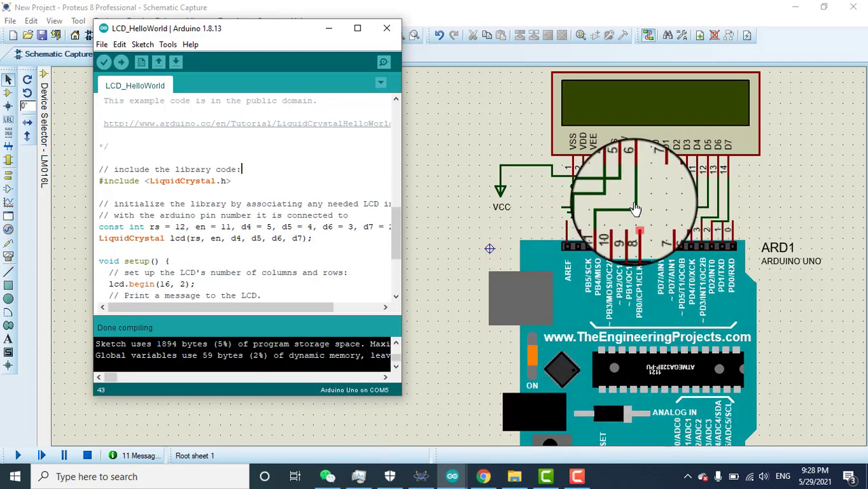
{"action": "left_click", "coordinate": [155, 228]}
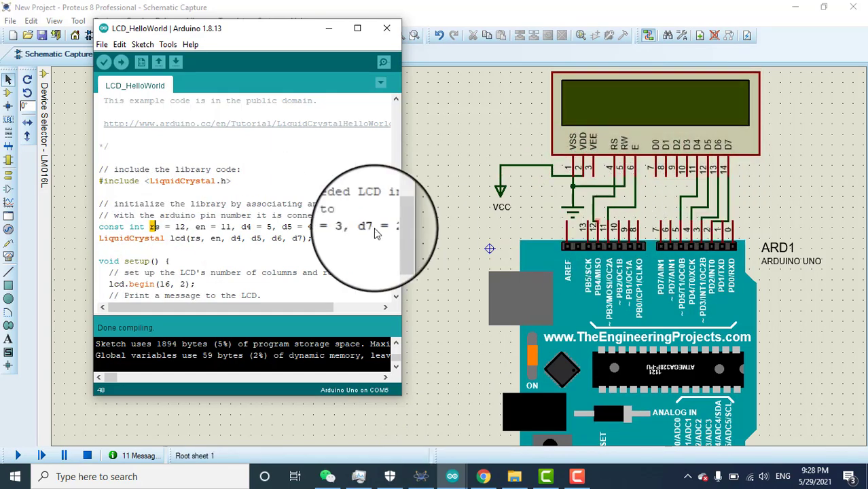
{"action": "left_click_drag", "start_coordinate": [195, 227], "coordinate": [231, 226]}
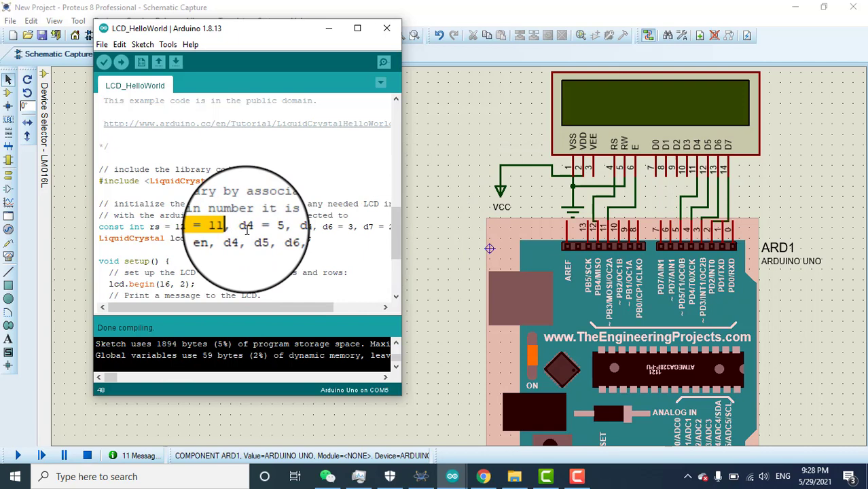
{"action": "left_click_drag", "start_coordinate": [240, 227], "coordinate": [271, 227]}
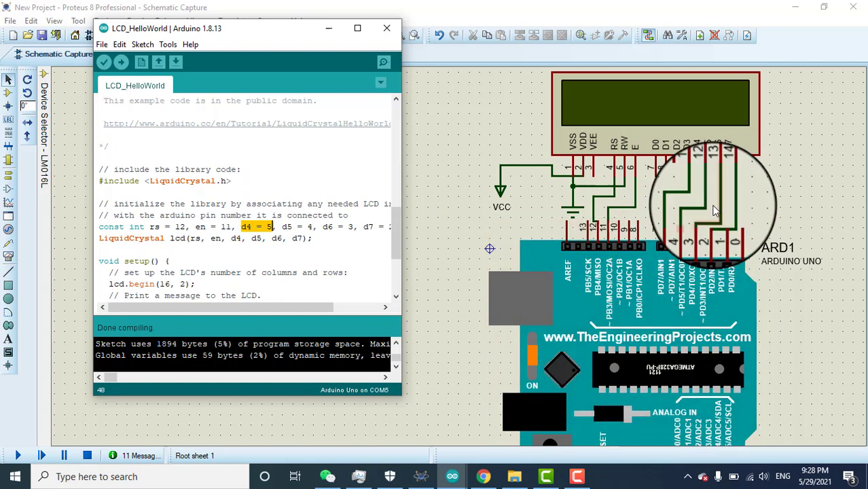
{"action": "left_click_drag", "start_coordinate": [225, 305], "coordinate": [263, 310]}
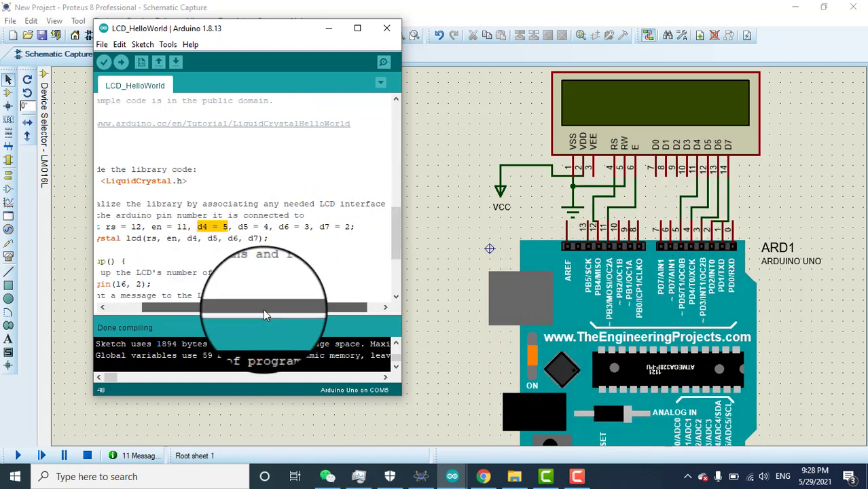
{"action": "left_click", "coordinate": [366, 226]}
{"action": "left_click_drag", "start_coordinate": [366, 226], "coordinate": [197, 227]}
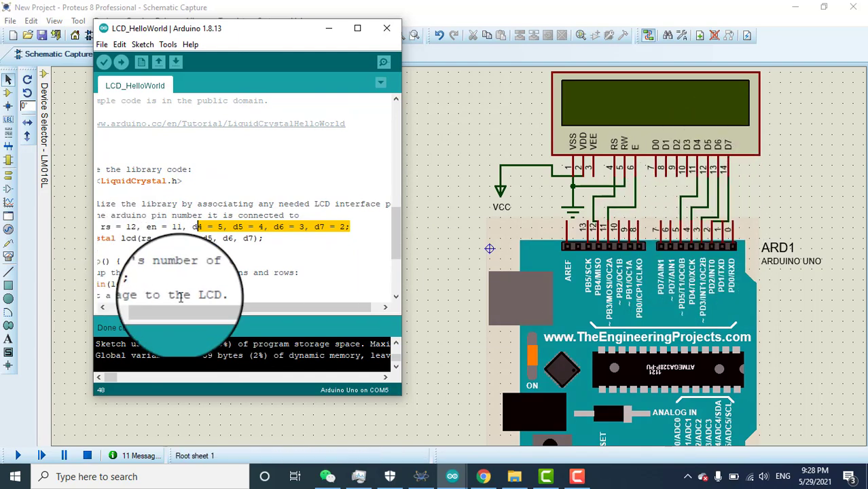
{"action": "left_click_drag", "start_coordinate": [217, 311], "coordinate": [159, 292]}
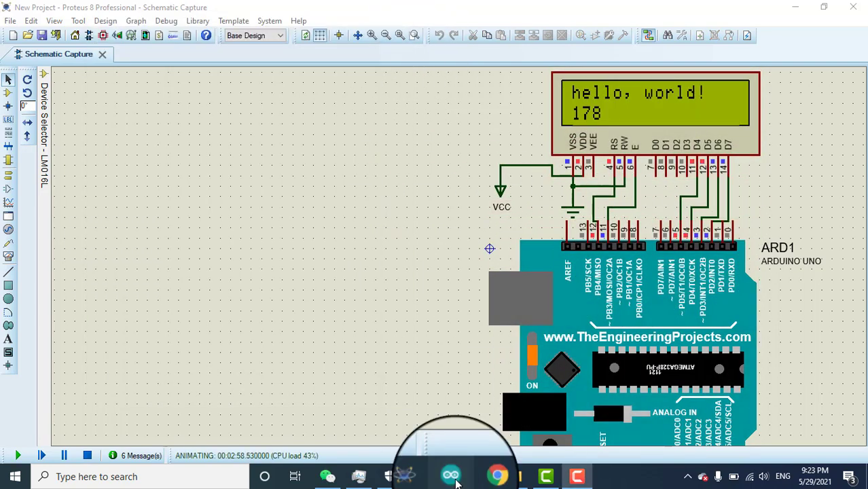
{"action": "left_click", "coordinate": [451, 476]}
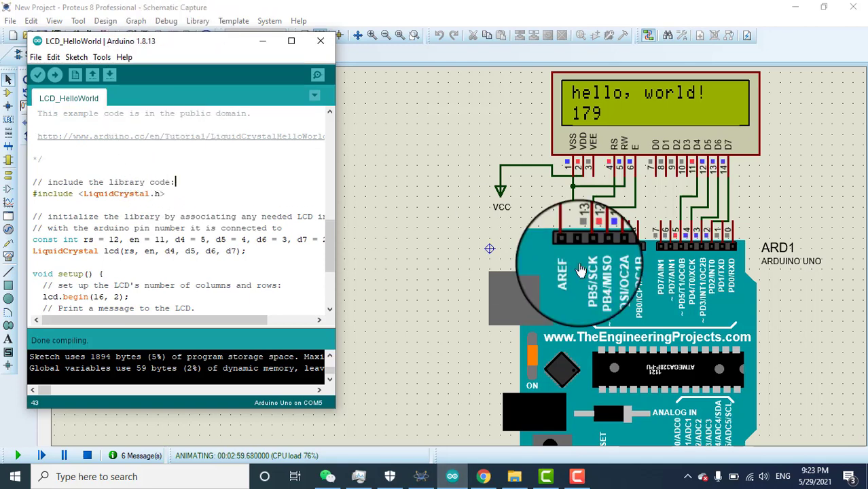
Stop the simulation, bring the LCD_HelloWorld sketch forward, and open its Sketch menu
{"action": "left_click", "coordinate": [88, 455]}
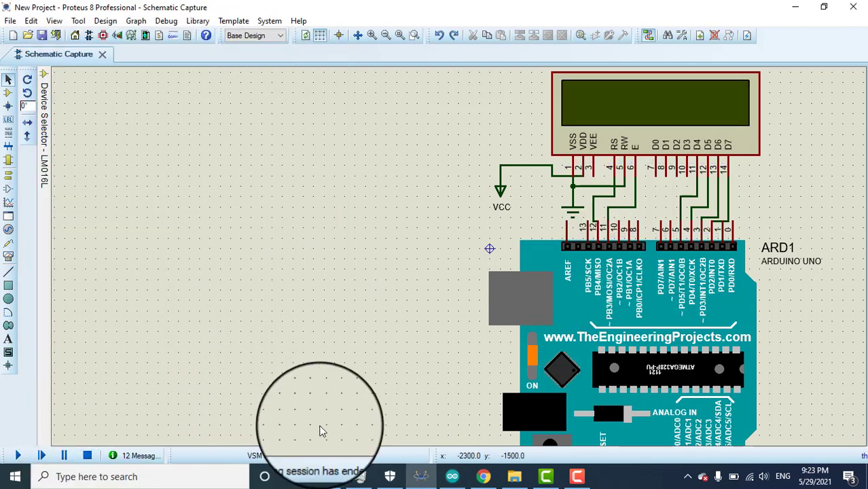
{"action": "left_click", "coordinate": [452, 476]}
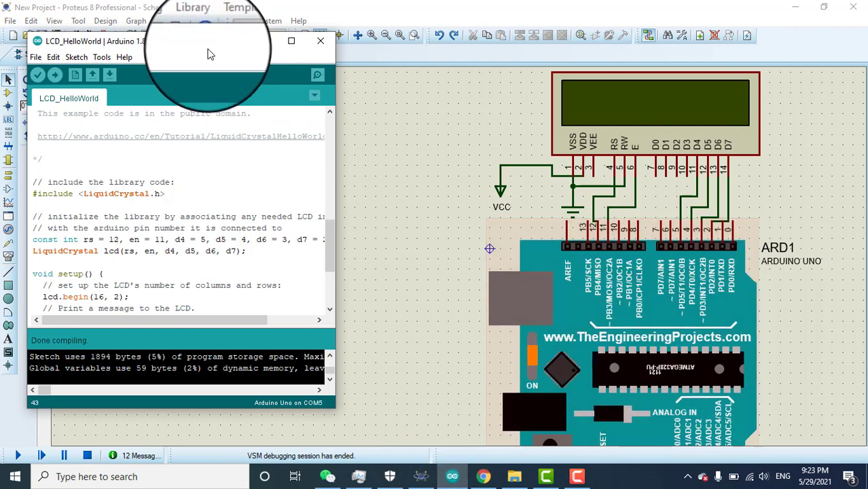
{"action": "left_click_drag", "start_coordinate": [210, 39], "coordinate": [291, 42]}
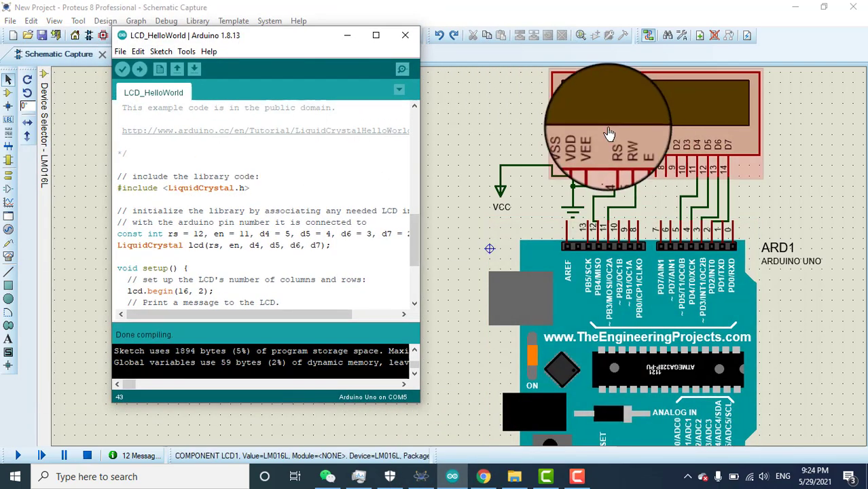
{"action": "left_click", "coordinate": [164, 53]}
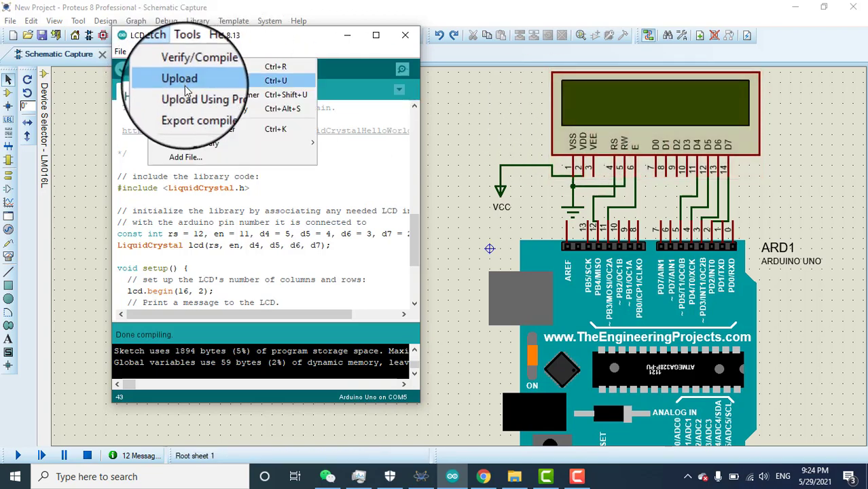
Search the Library Manager for 'crystal' and find LiquidCrystal 1.0.7 marked INSTALLED
{"action": "mouse_move", "coordinate": [211, 144]}
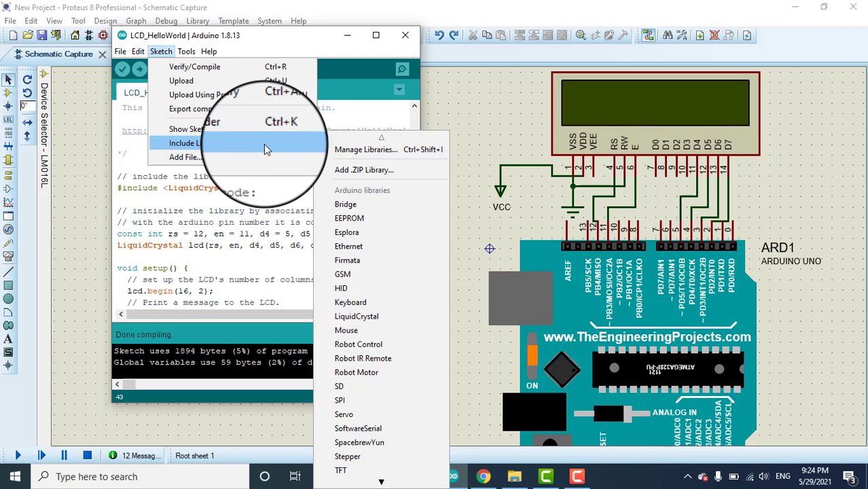
{"action": "left_click", "coordinate": [357, 150]}
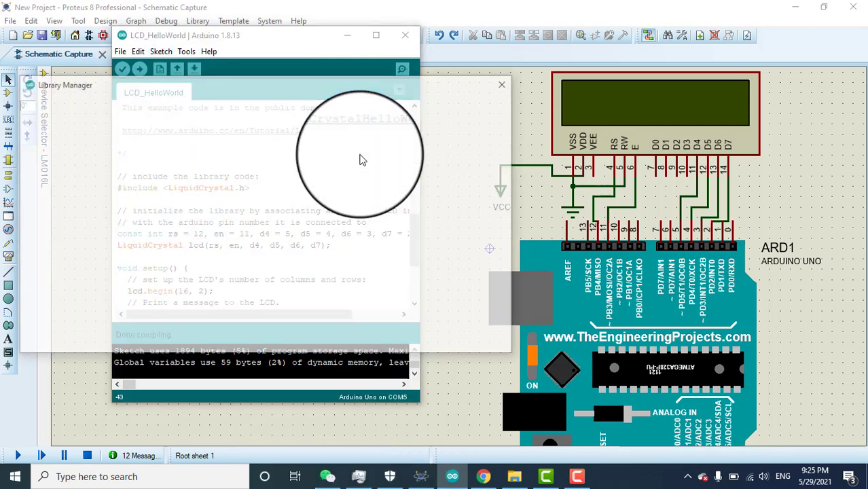
{"action": "left_click_drag", "start_coordinate": [278, 88], "coordinate": [362, 92]}
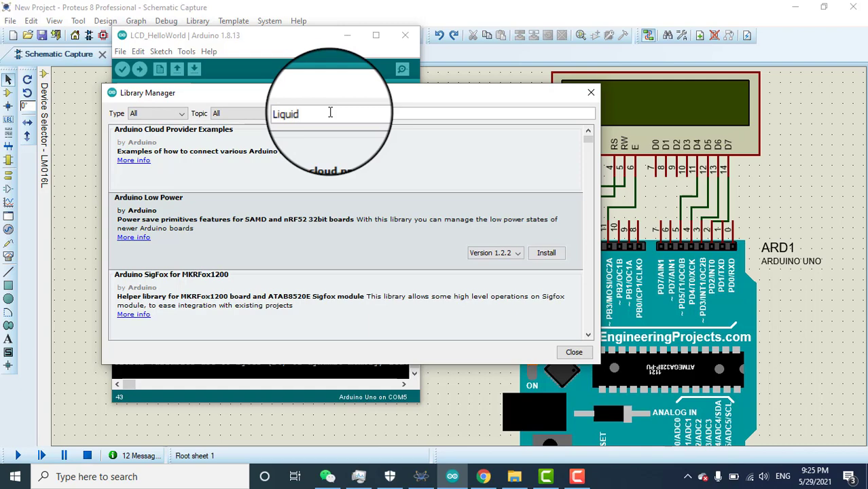
{"action": "type", "text": "crystal"}
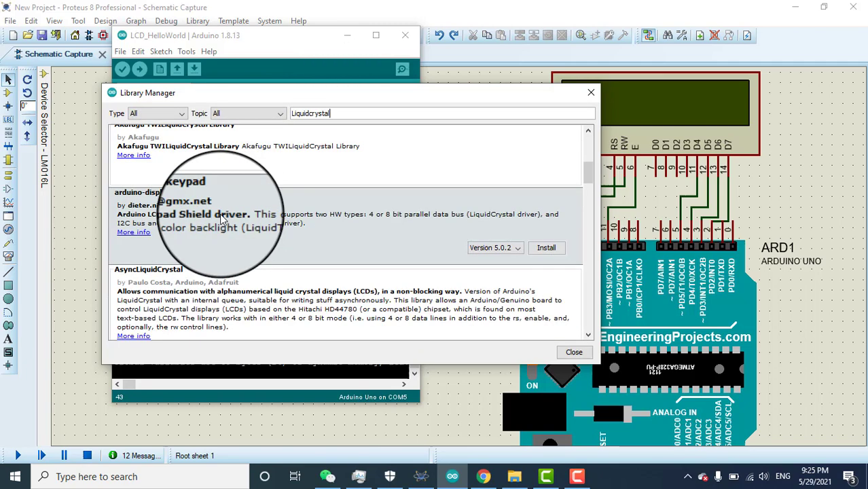
{"action": "scroll", "coordinate": [409, 192], "scroll_direction": "up", "scroll_amount": 3}
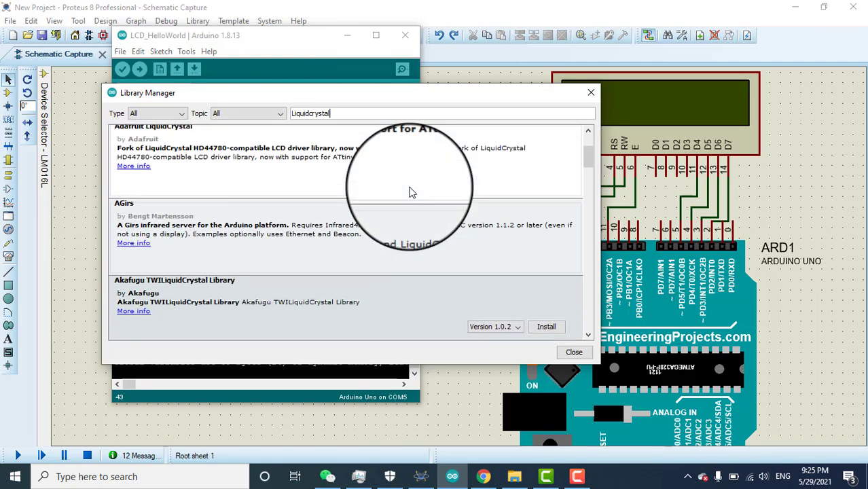
{"action": "scroll", "coordinate": [409, 192], "scroll_direction": "up", "scroll_amount": 2}
{"action": "mouse_move", "coordinate": [224, 178]}
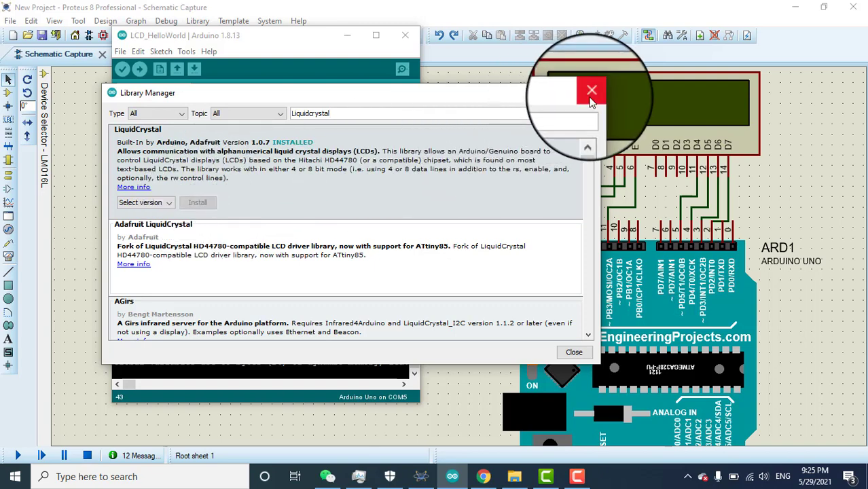
Close the Library Manager and open the LiquidCrystal Blink example from File > Examples
{"action": "left_click", "coordinate": [565, 352]}
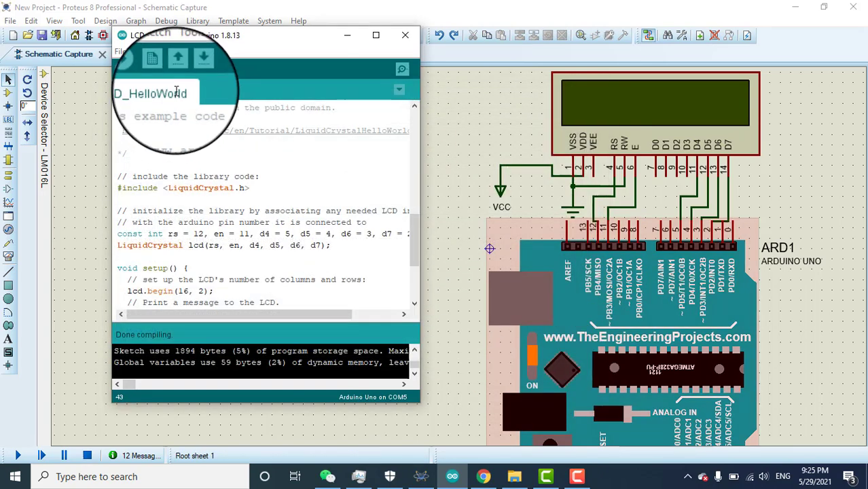
{"action": "left_click", "coordinate": [120, 52]}
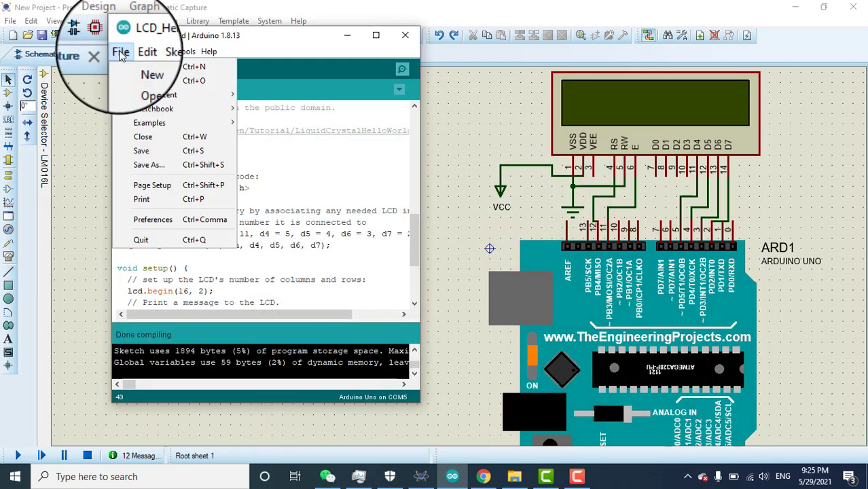
{"action": "mouse_move", "coordinate": [163, 129]}
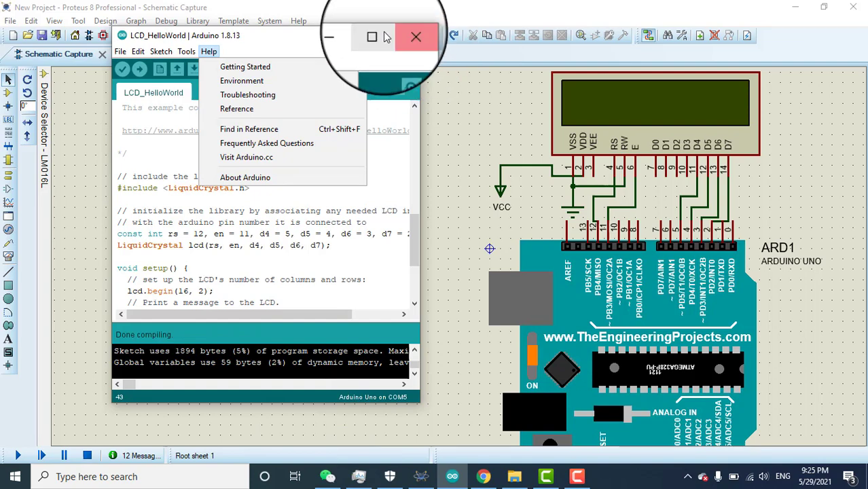
{"action": "left_click", "coordinate": [120, 52]}
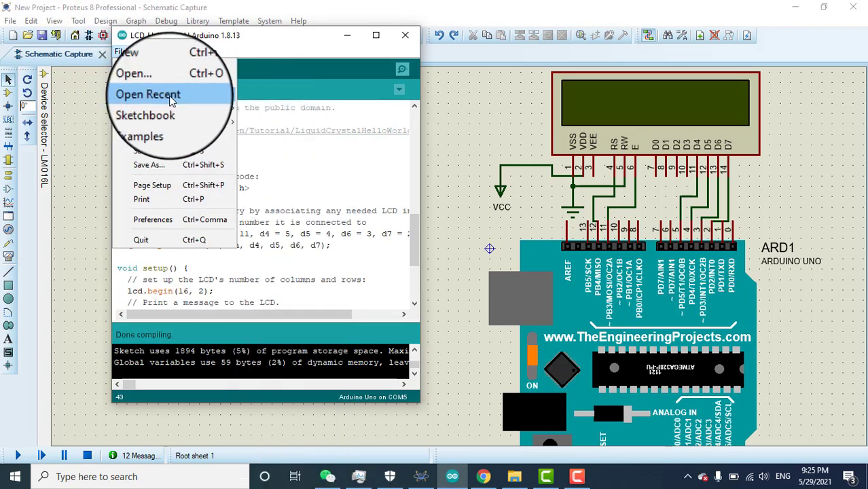
{"action": "mouse_move", "coordinate": [197, 125]}
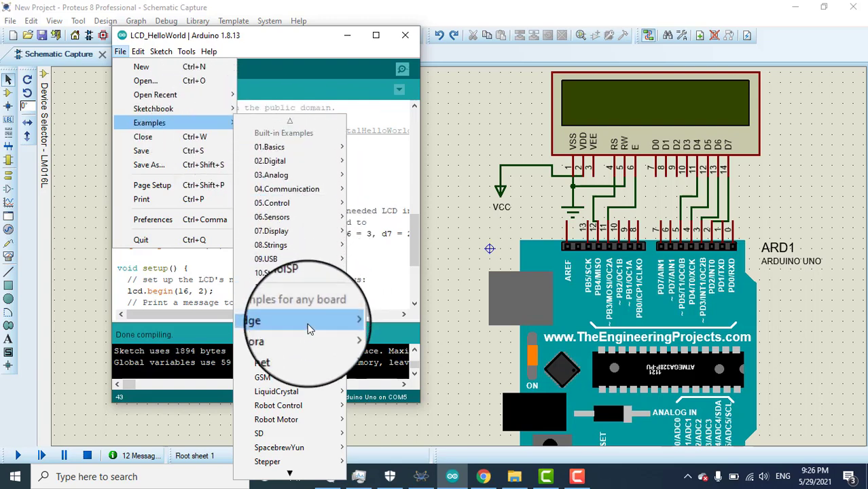
{"action": "mouse_move", "coordinate": [285, 392]}
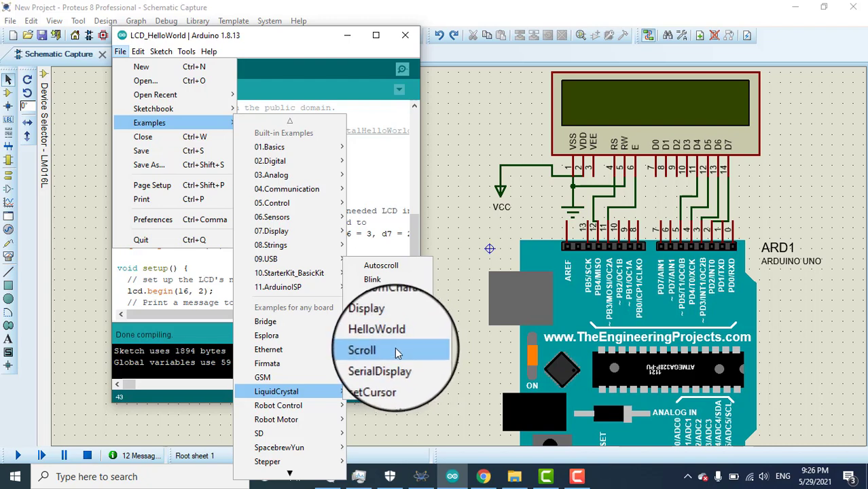
{"action": "left_click", "coordinate": [378, 283]}
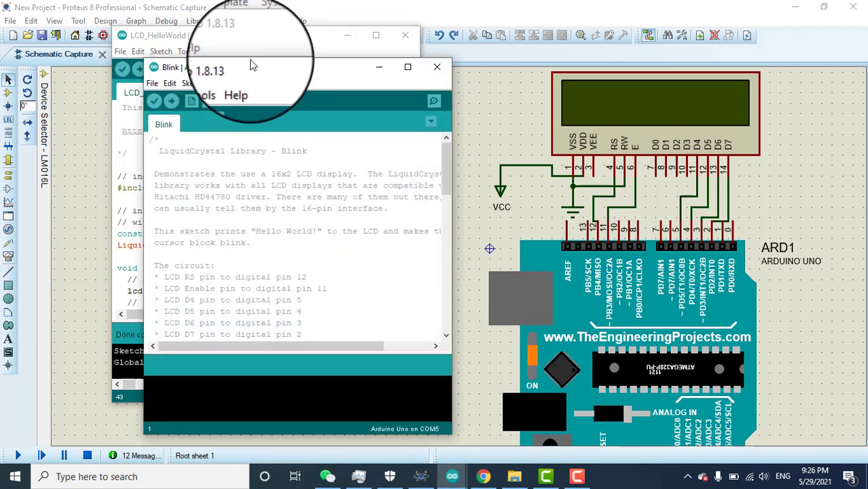
Save the read-only Blink example as a sketch folder on the Desktop
{"action": "left_click_drag", "start_coordinate": [292, 71], "coordinate": [336, 64]}
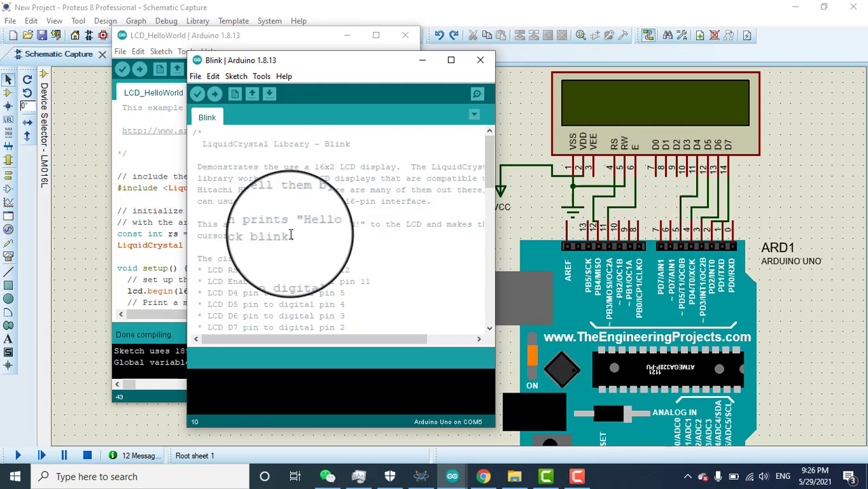
{"action": "key", "text": "ctrl+s"}
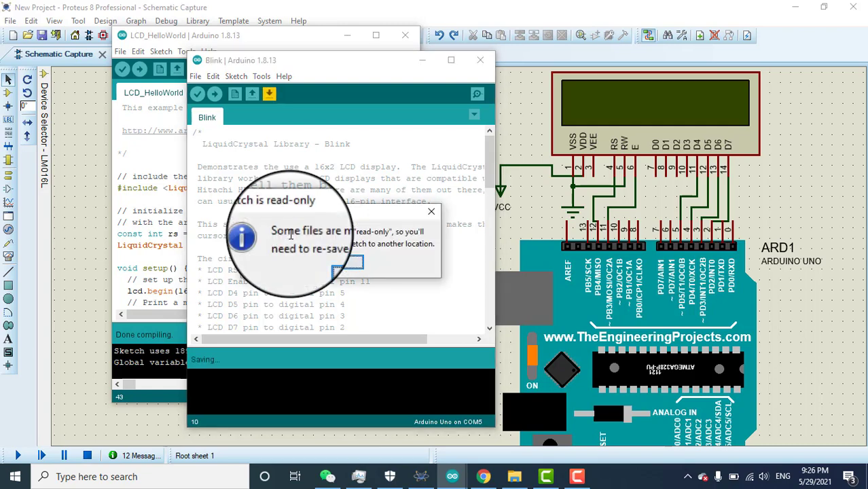
{"action": "left_click", "coordinate": [343, 263]}
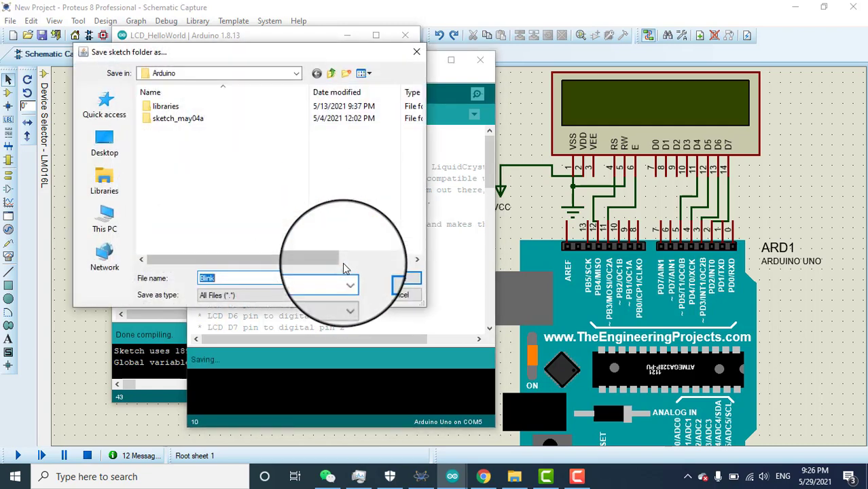
{"action": "left_click", "coordinate": [105, 141]}
{"action": "left_click", "coordinate": [385, 279]}
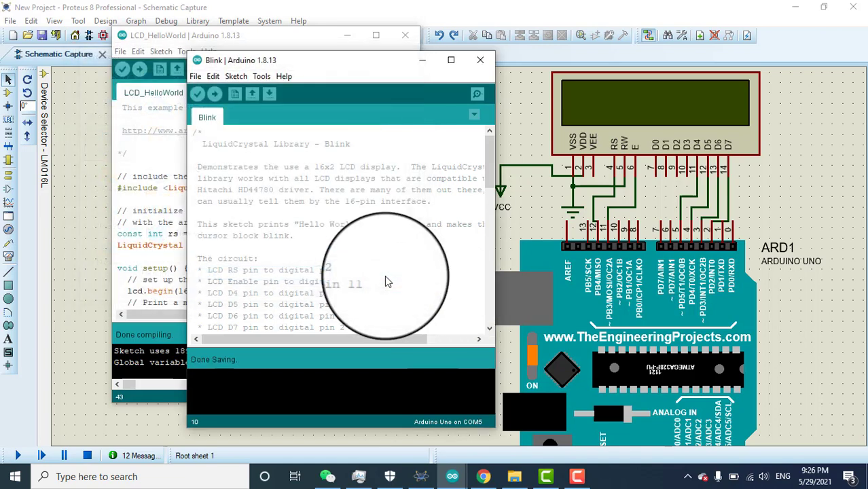
Export the Blink sketch's compiled binary, using 1874 bytes (5%) of program storage
{"action": "left_click", "coordinate": [234, 75]}
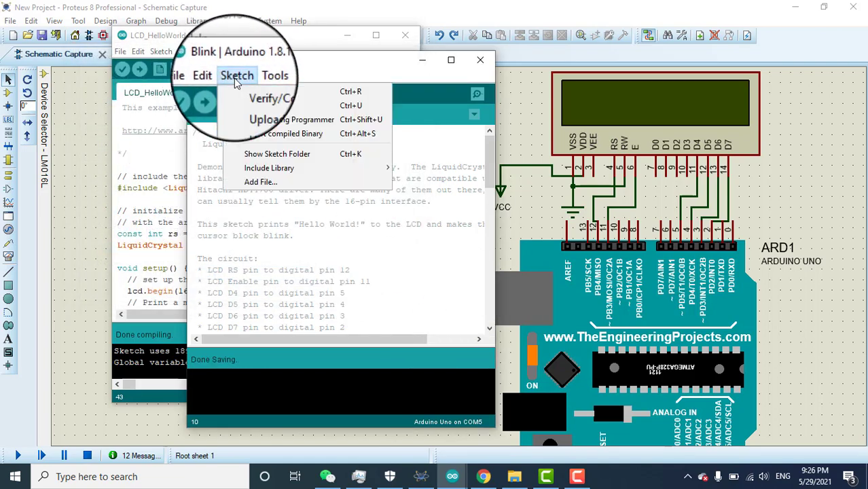
{"action": "left_click", "coordinate": [267, 138]}
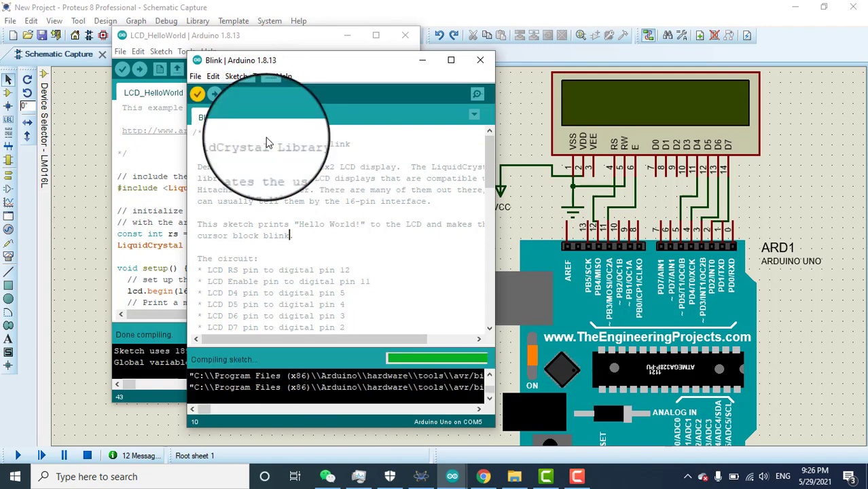
{"action": "scroll", "coordinate": [352, 279], "scroll_direction": "down", "scroll_amount": 10}
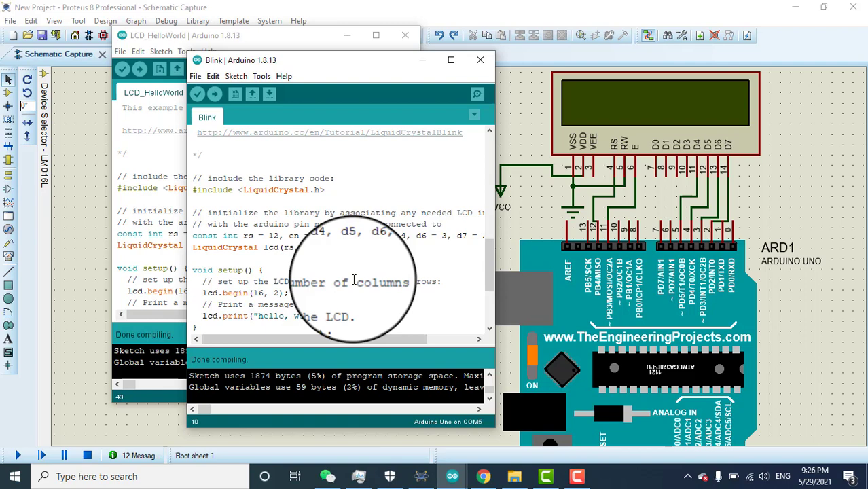
Set ARD1's program file to Desktop\Blink\Blink.ino.standard.hex
{"action": "left_click", "coordinate": [421, 59]}
{"action": "left_click", "coordinate": [346, 36]}
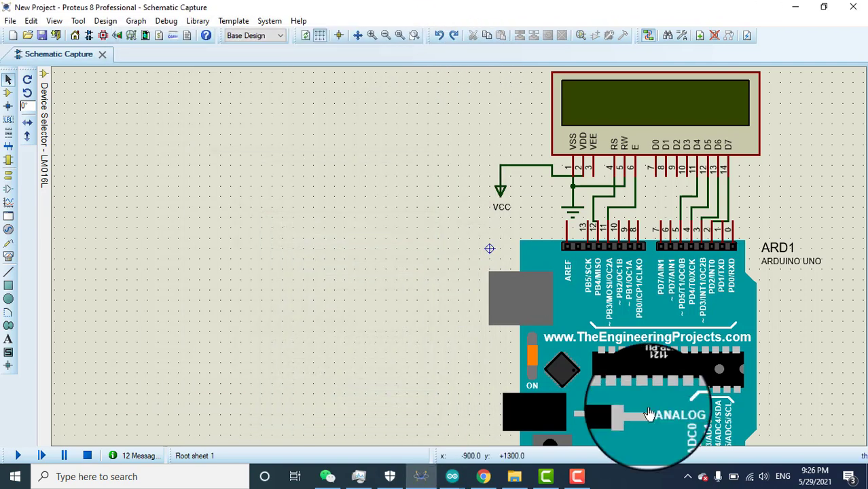
{"action": "double_click", "coordinate": [638, 354]}
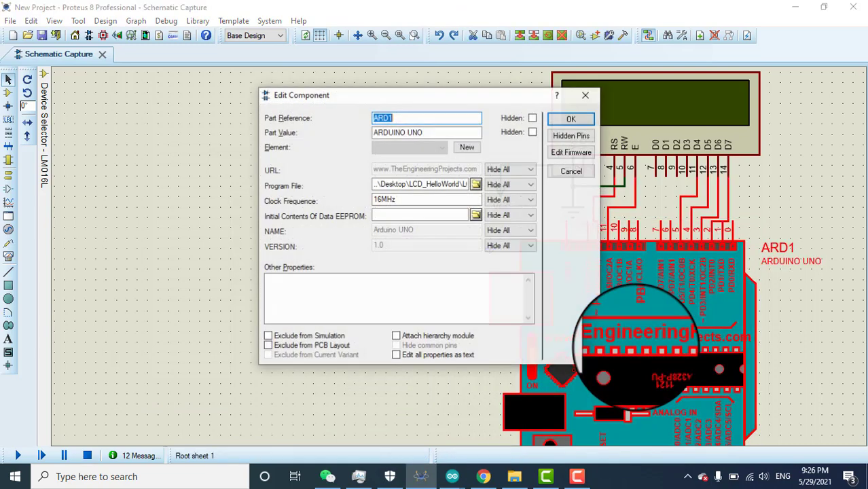
{"action": "left_click", "coordinate": [477, 185]}
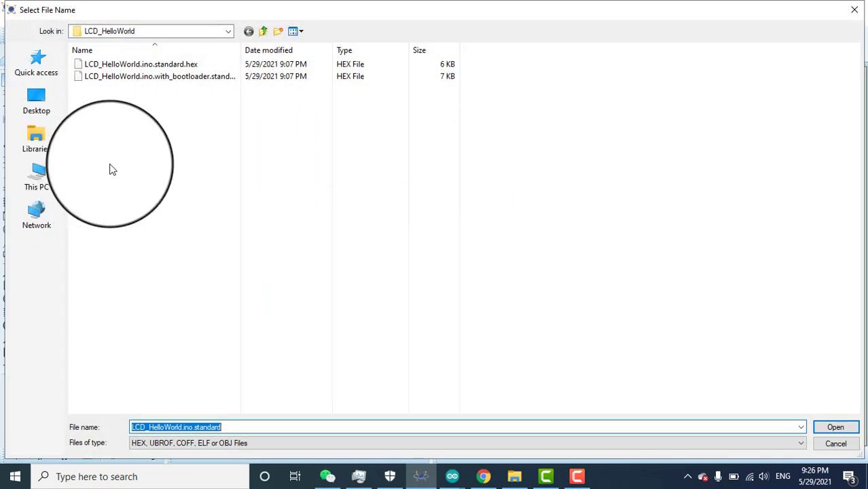
{"action": "left_click", "coordinate": [42, 103]}
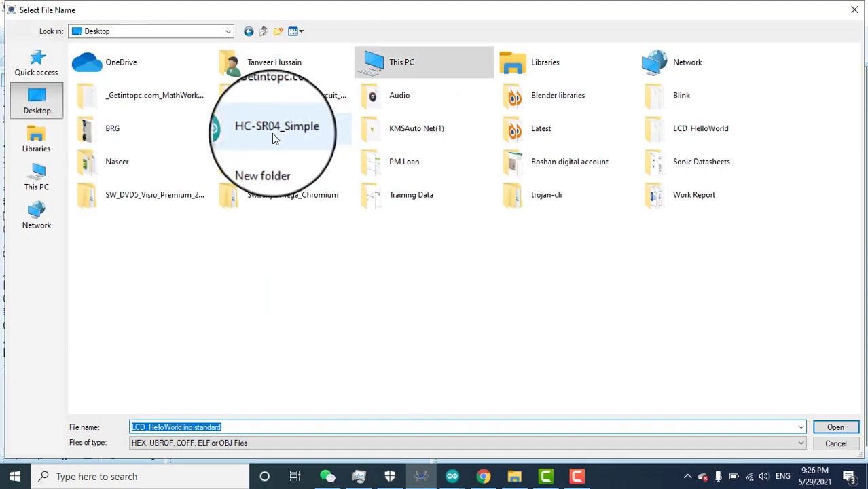
{"action": "left_click", "coordinate": [293, 140]}
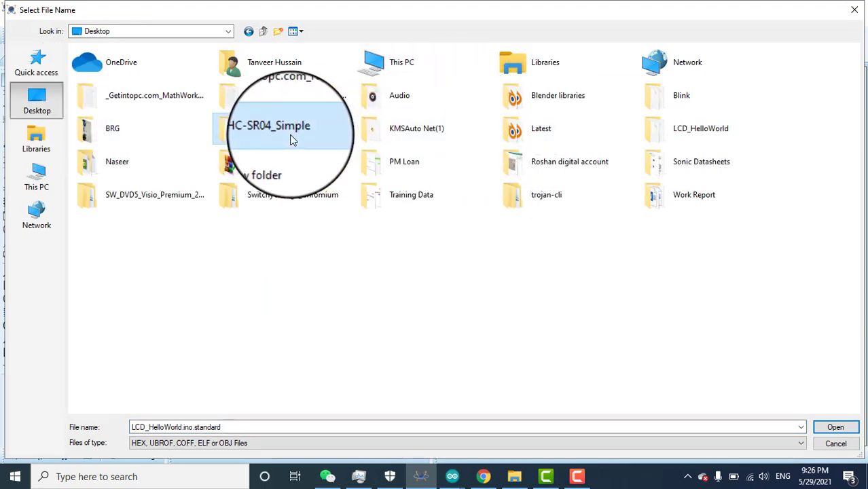
{"action": "left_click", "coordinate": [707, 101]}
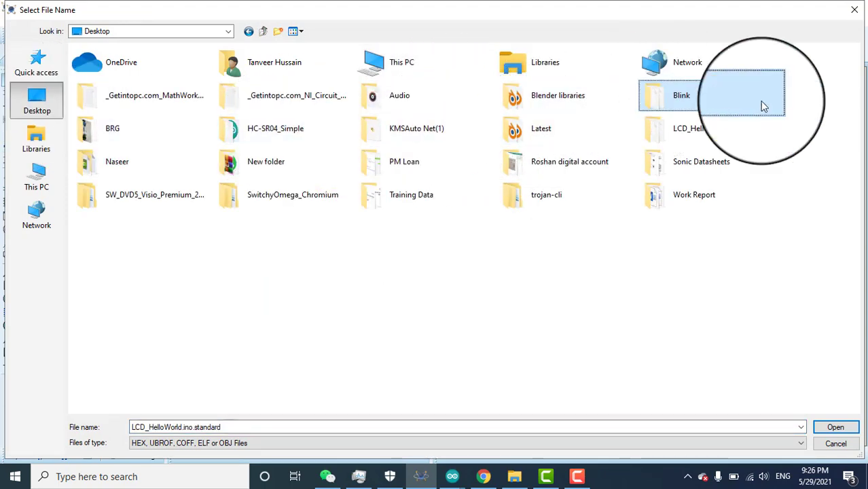
{"action": "double_click", "coordinate": [706, 101]}
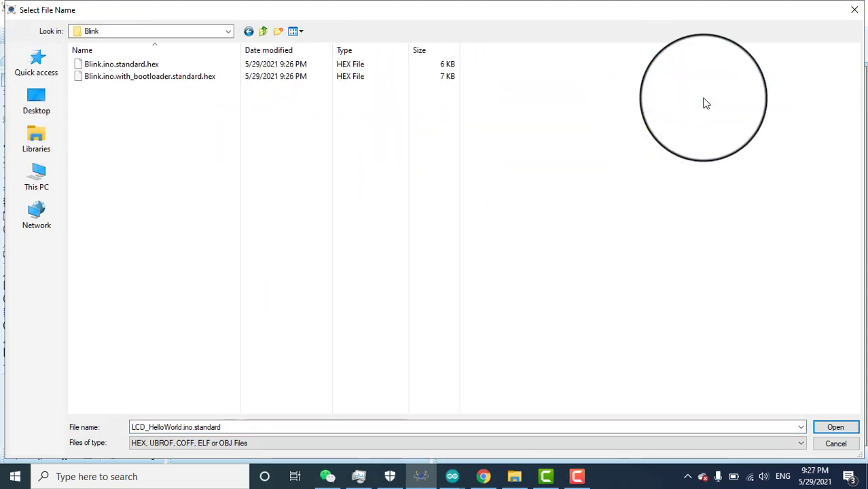
{"action": "double_click", "coordinate": [153, 66]}
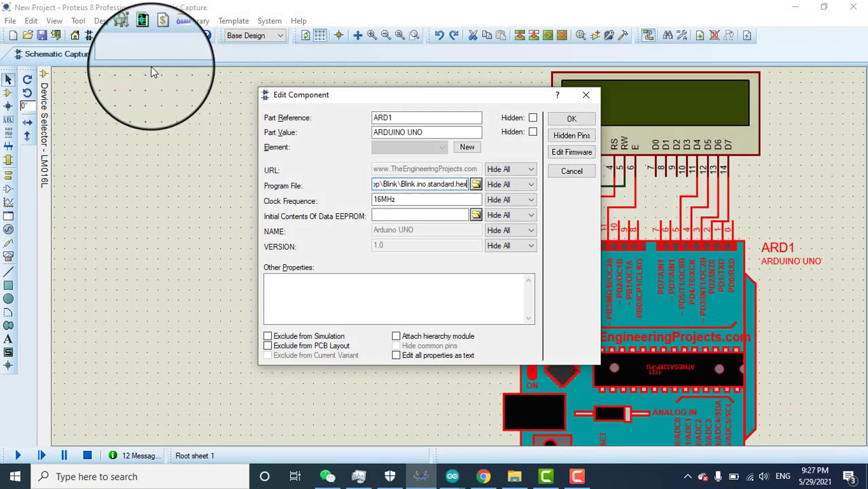
{"action": "left_click", "coordinate": [575, 126]}
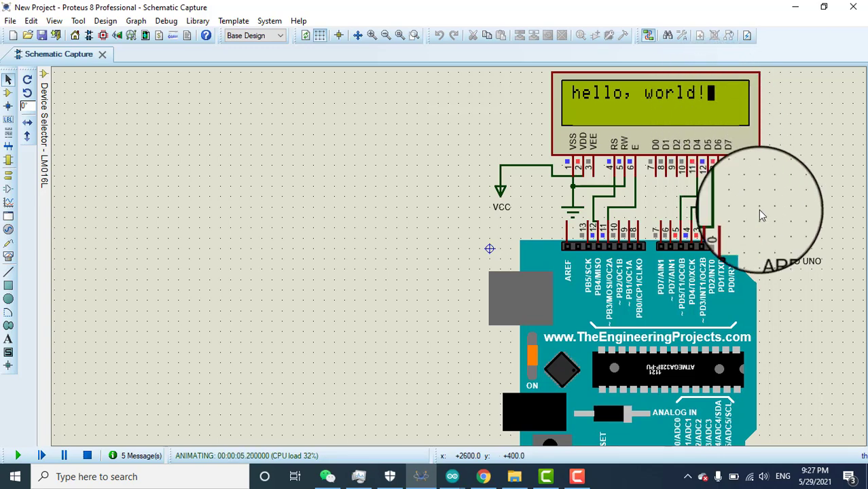
Stop the running Blink simulation
{"action": "left_click", "coordinate": [87, 456]}
Point ARD1's program file at Desktop\LCD_HelloWorld\LCD_HelloWorld.ino.standard.hex
{"action": "double_click", "coordinate": [635, 316]}
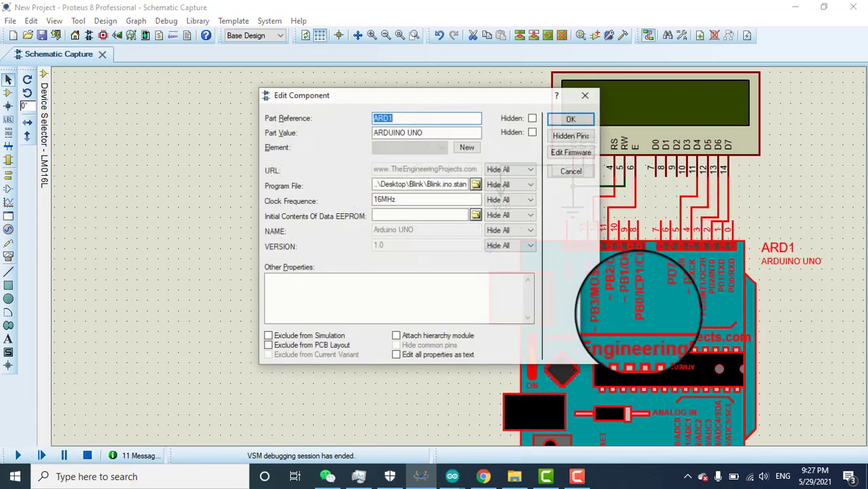
{"action": "left_click", "coordinate": [474, 189]}
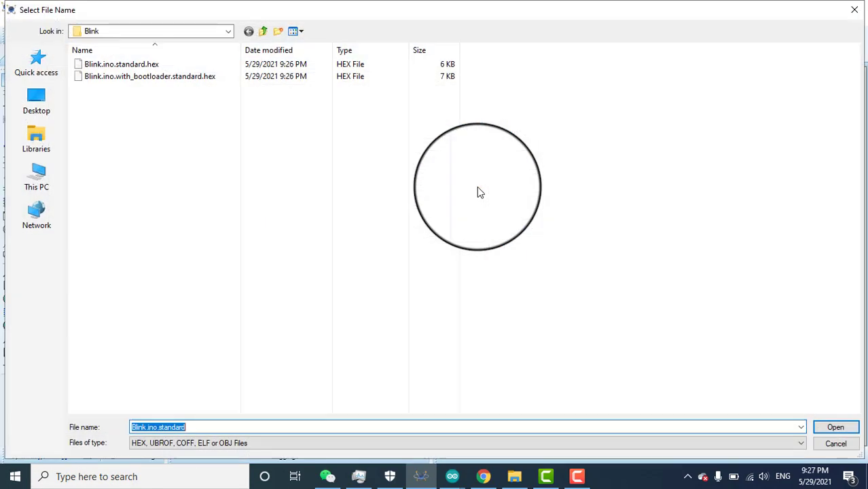
{"action": "left_click", "coordinate": [264, 35]}
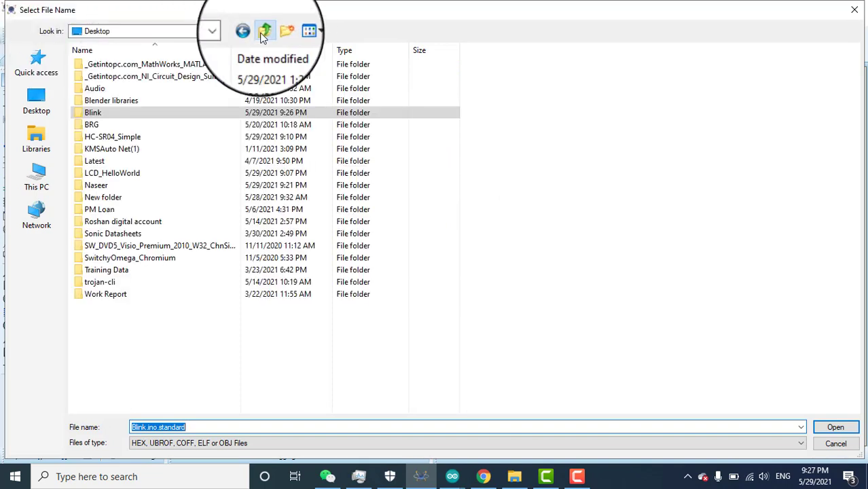
{"action": "left_click", "coordinate": [37, 102]}
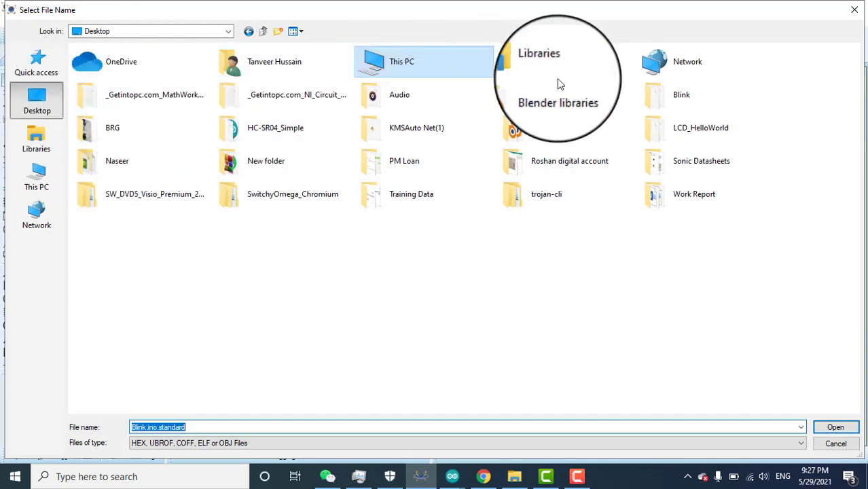
{"action": "double_click", "coordinate": [662, 131]}
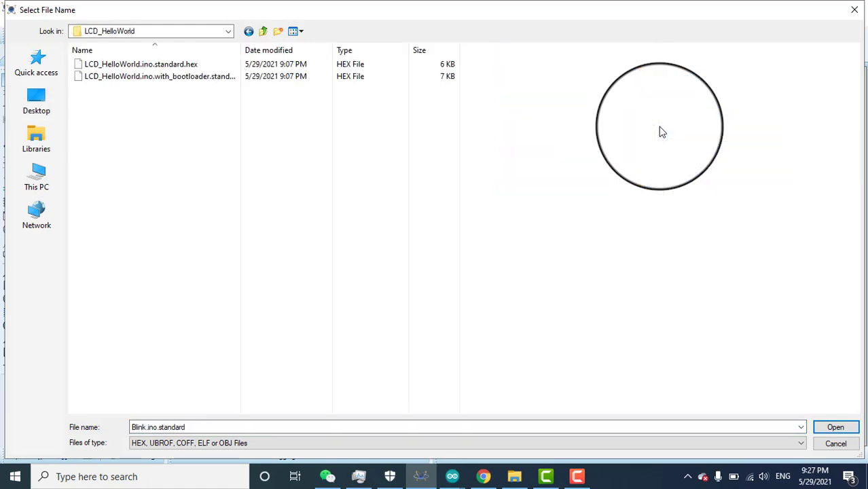
{"action": "double_click", "coordinate": [142, 65]}
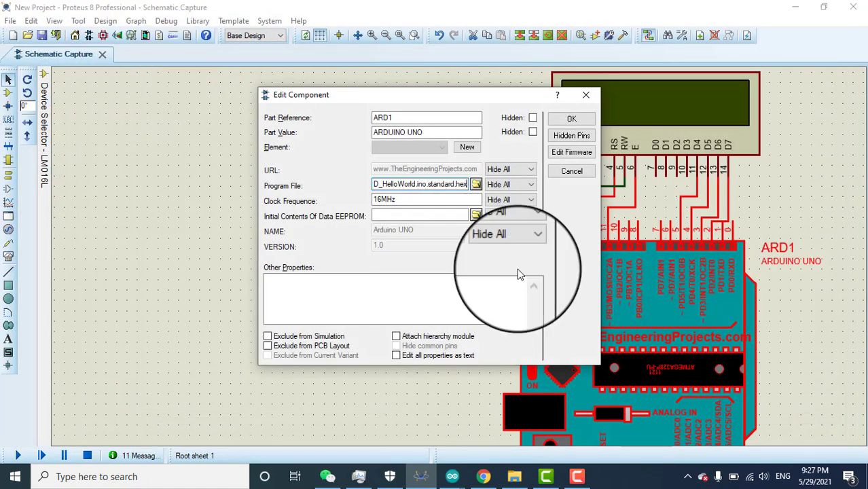
{"action": "left_click", "coordinate": [572, 119]}
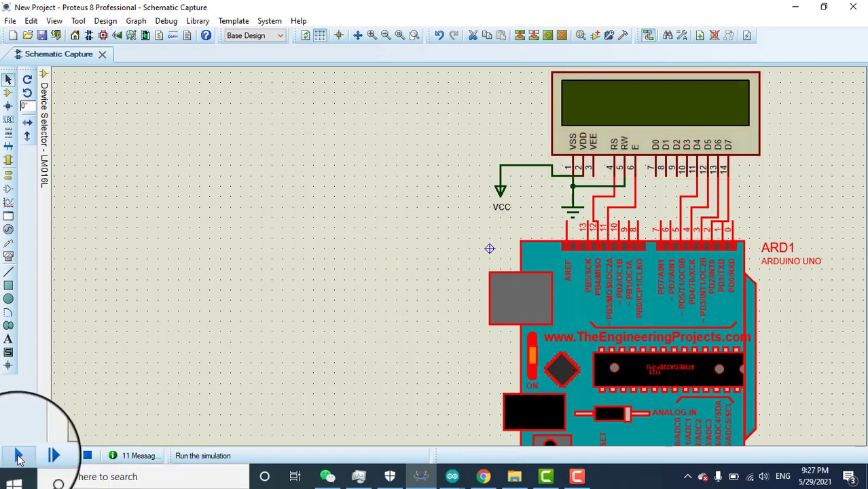
Run the LCD_HelloWorld simulation until the counter reaches 3, stop it, and minimize the Arduino IDE
{"action": "left_click", "coordinate": [18, 456]}
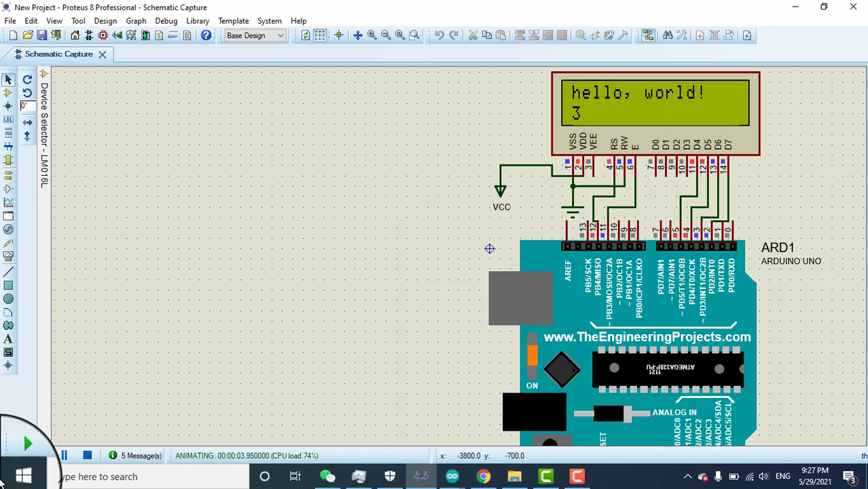
{"action": "left_click", "coordinate": [103, 455]}
{"action": "key", "text": "alt+Tab"}
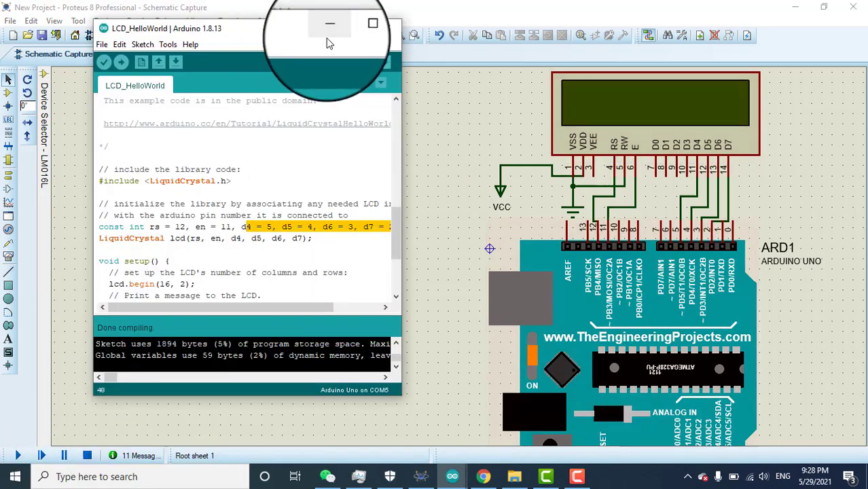
{"action": "left_click", "coordinate": [329, 28]}
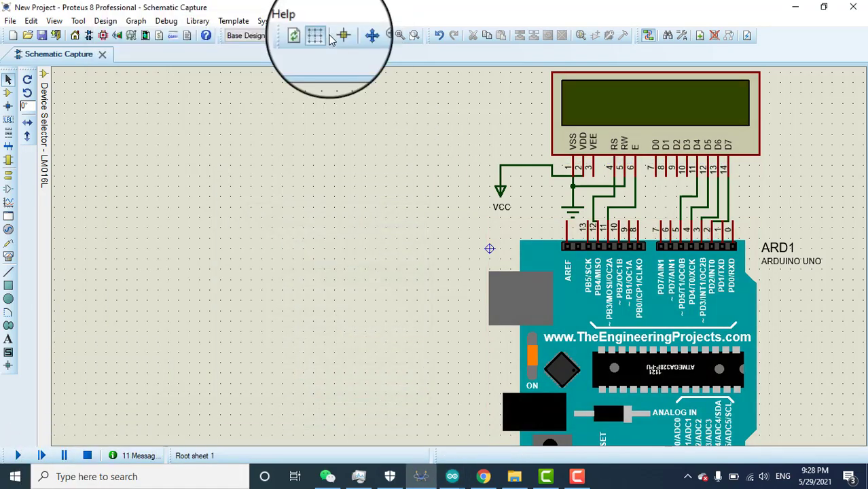